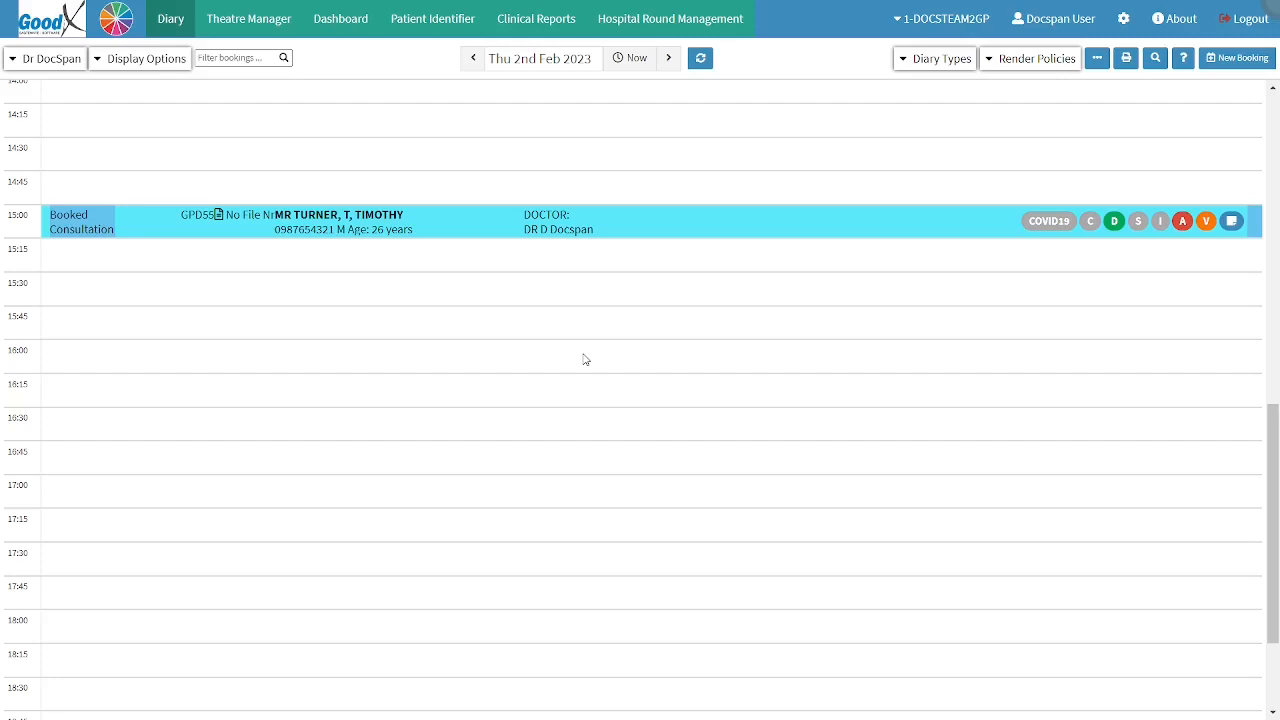
# Step: Select the 15:00 booked consultation in the diary and open the patient's clinical record
pyautogui.click(585, 359)
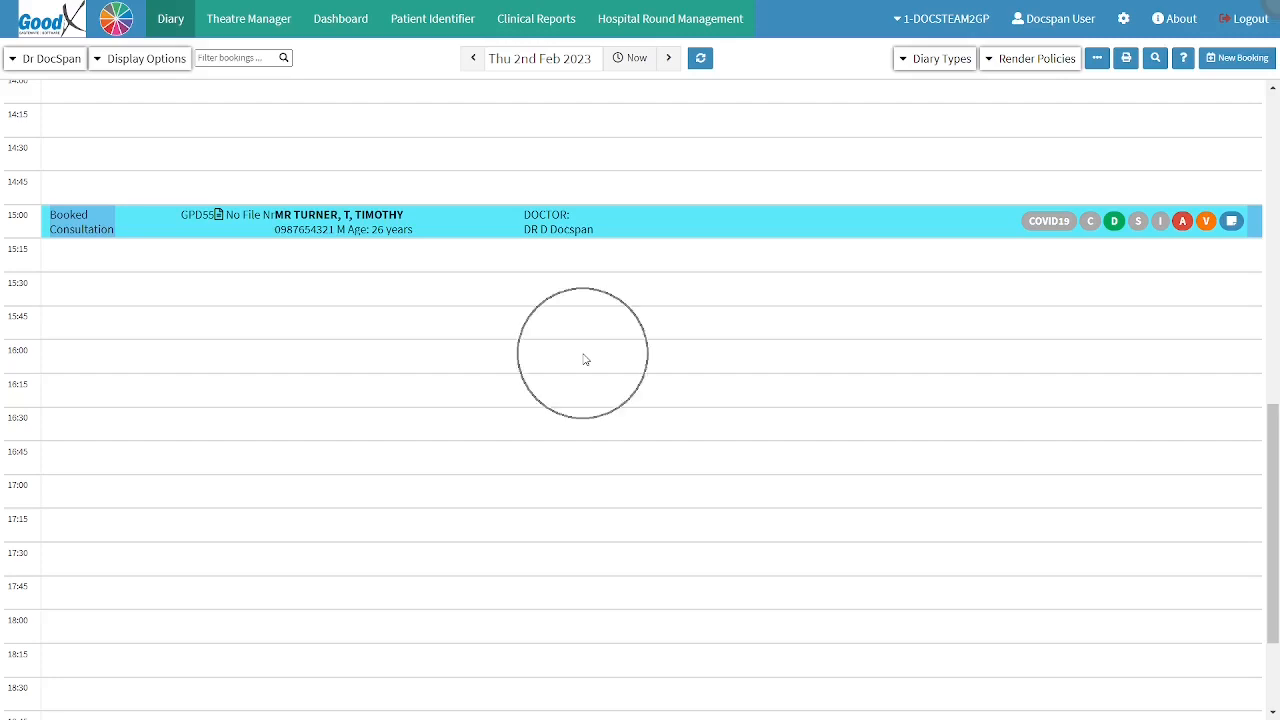
pyautogui.click(677, 232)
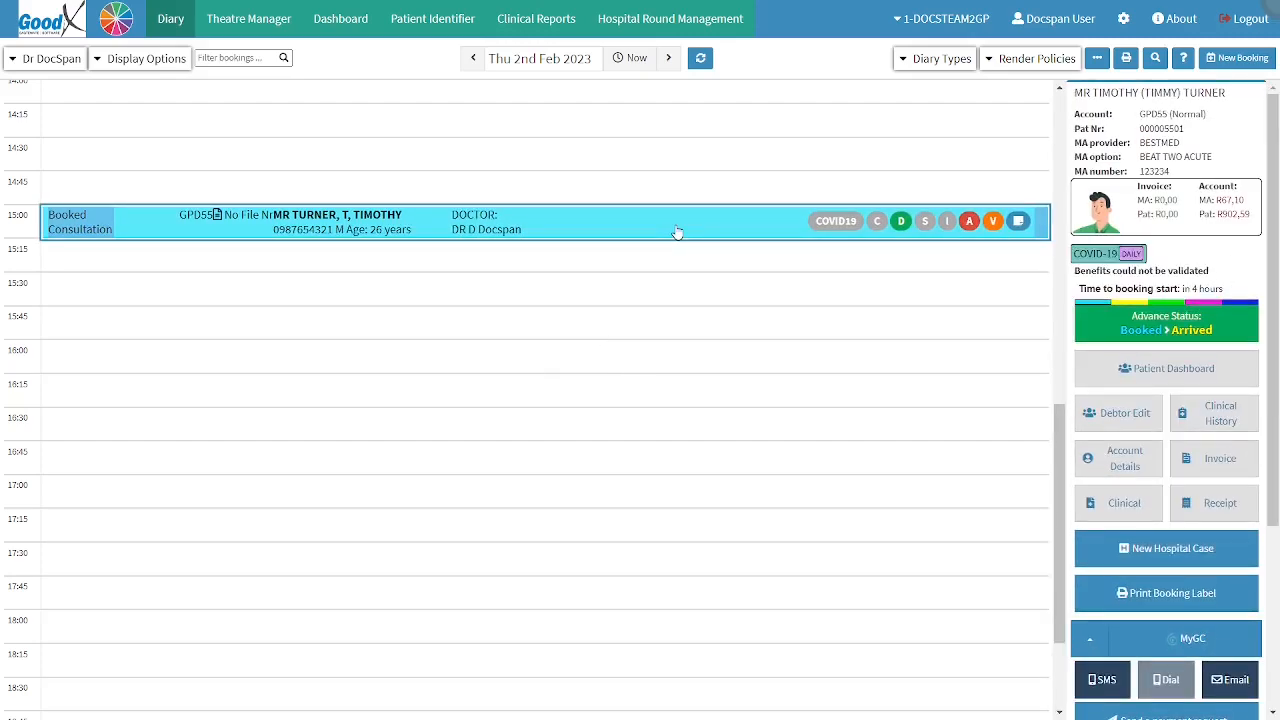
pyautogui.click(1211, 255)
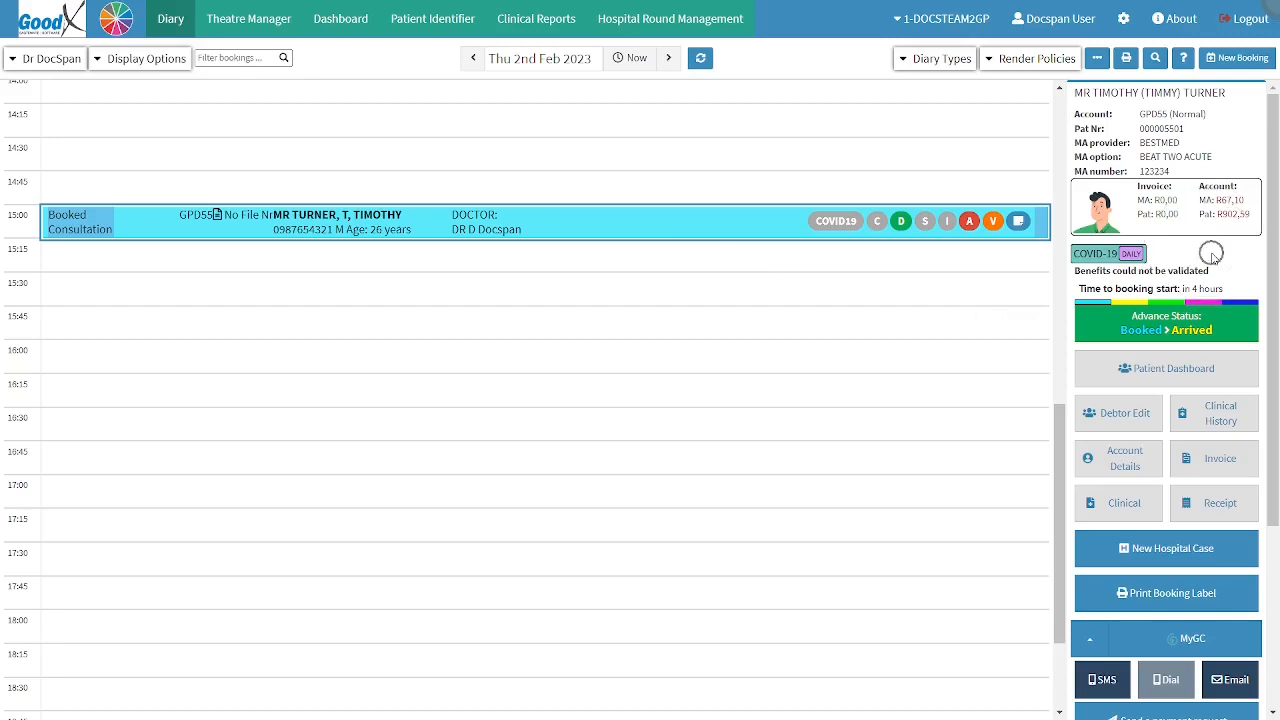
pyautogui.click(1105, 497)
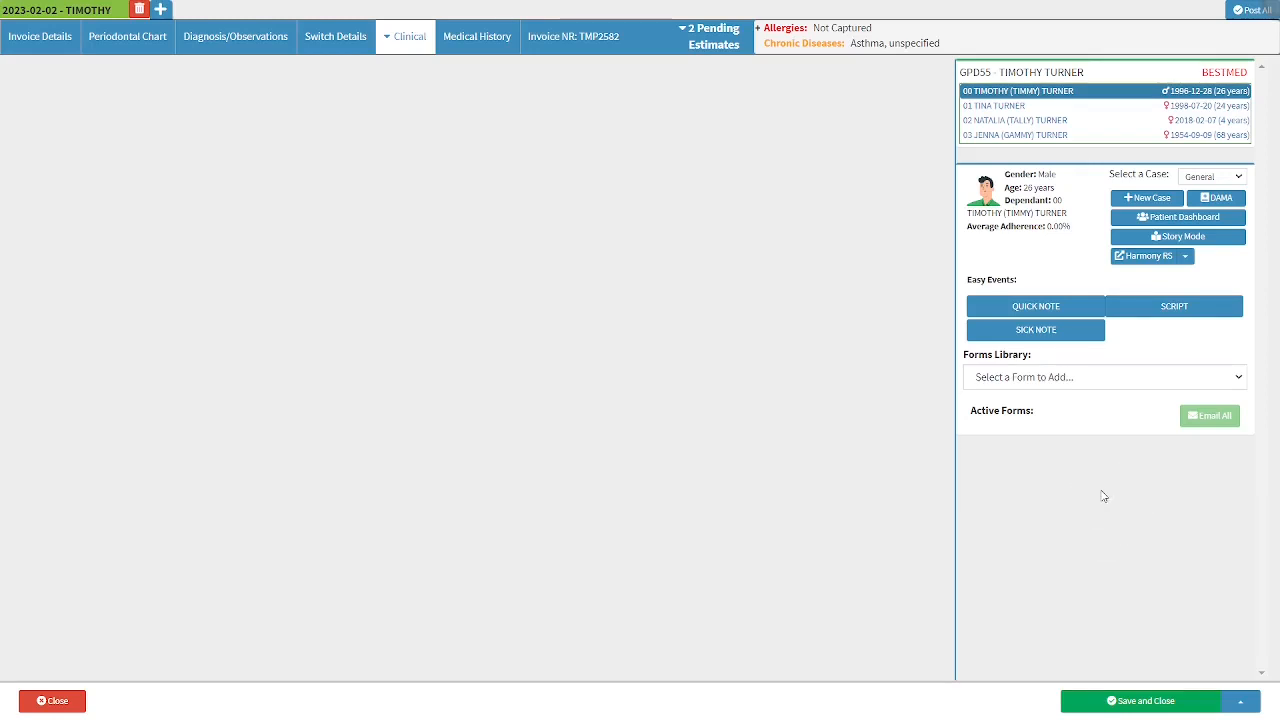
# Step: Go to the patient's Medical History and expand the Allergies section
pyautogui.click(503, 52)
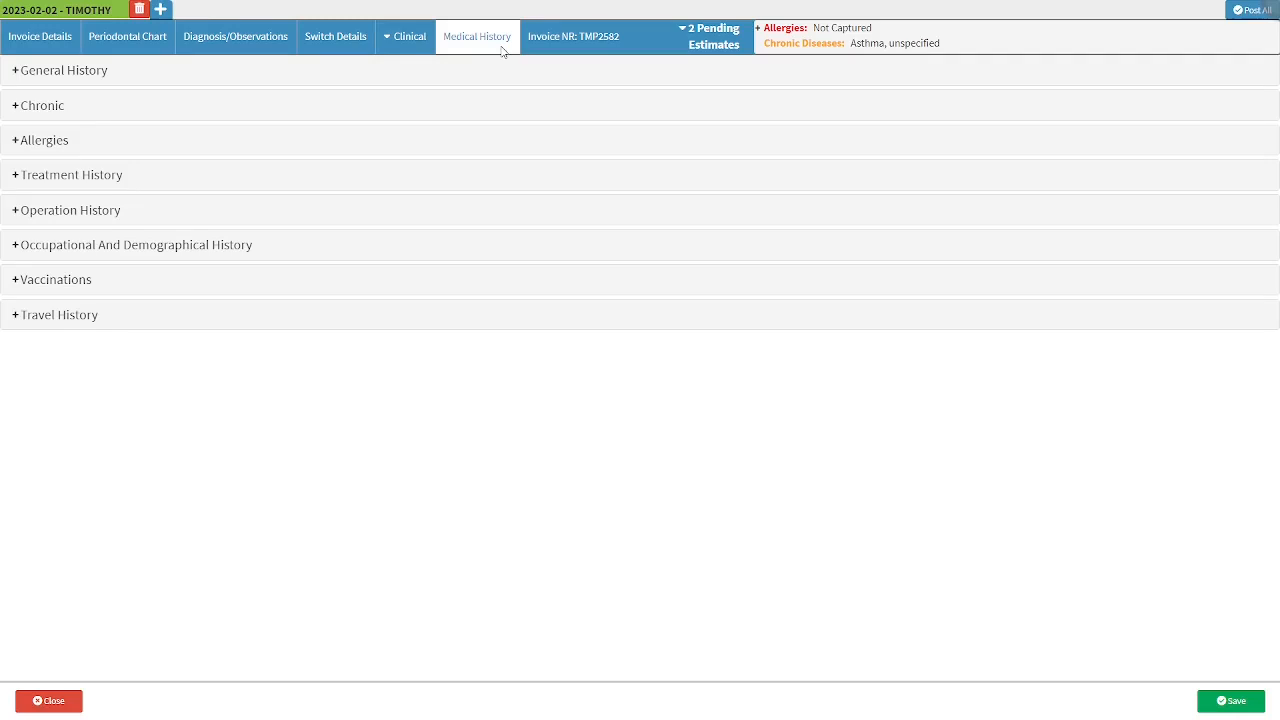
pyautogui.click(503, 50)
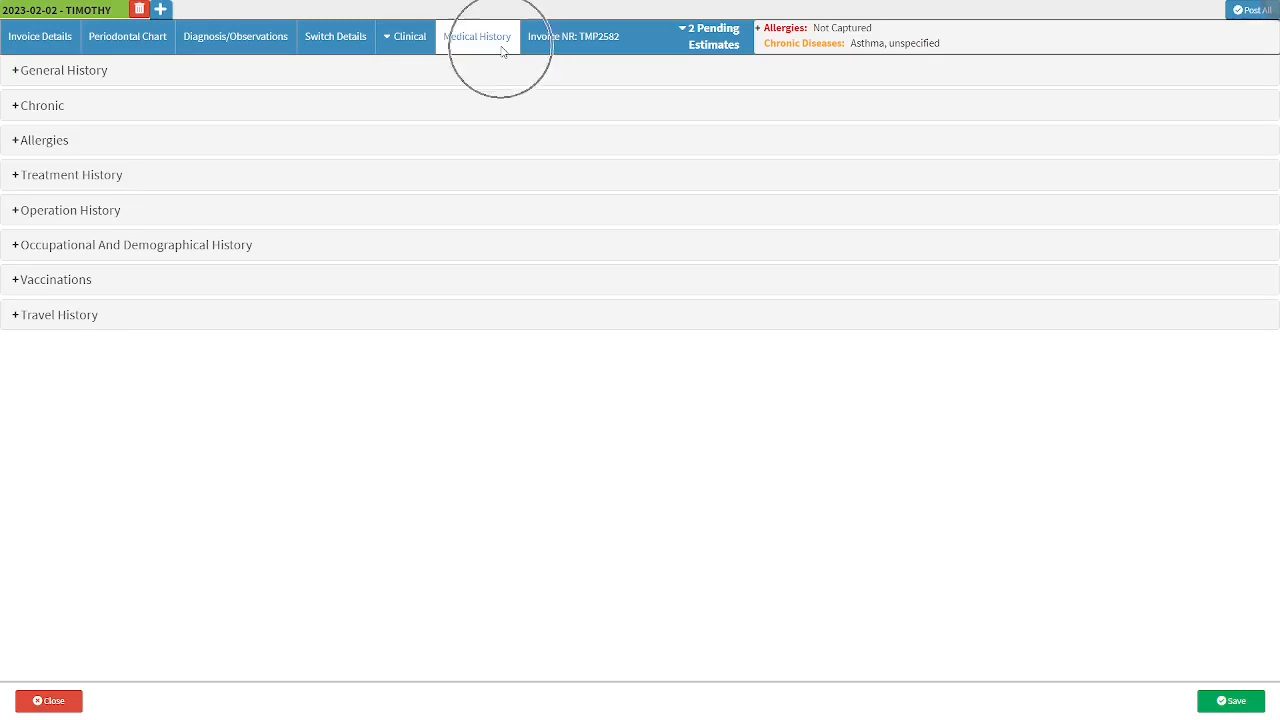
pyautogui.click(247, 138)
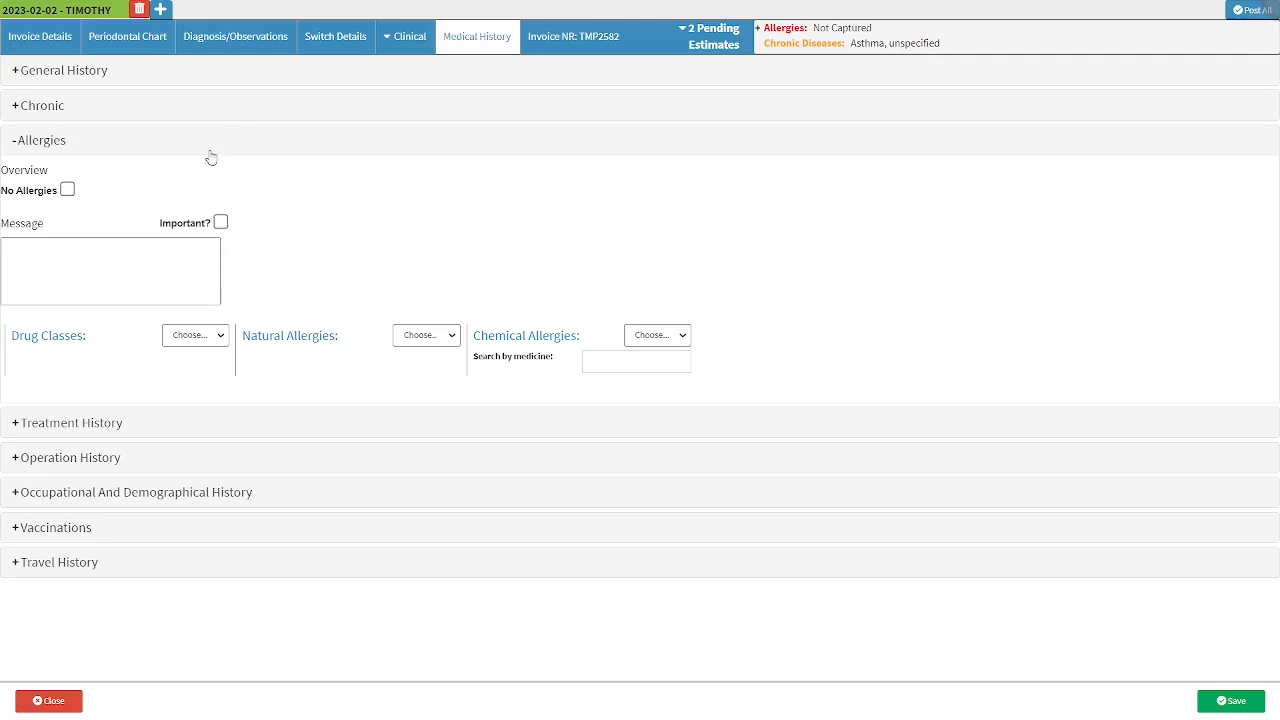
# Step: Enter the allergy message "Severe Penicillin Allergy" and mark it as important, leaving No Allergies unticked
pyautogui.click(68, 190)
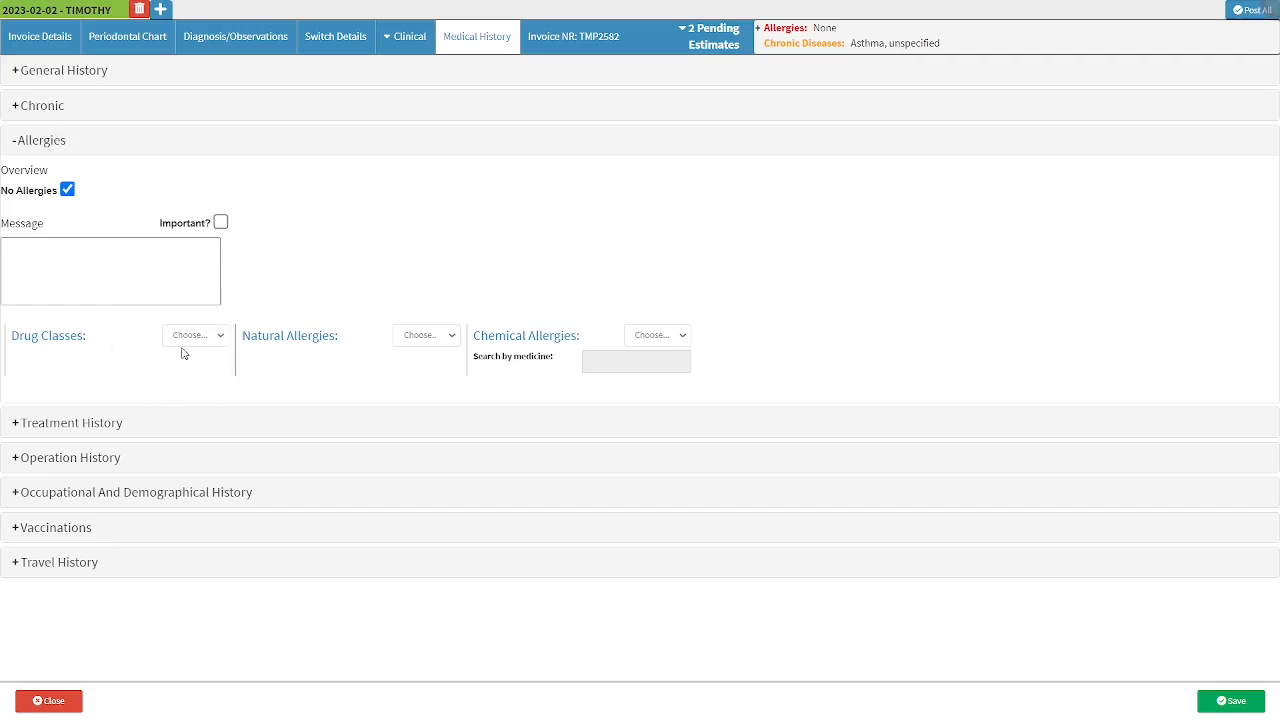
pyautogui.click(67, 190)
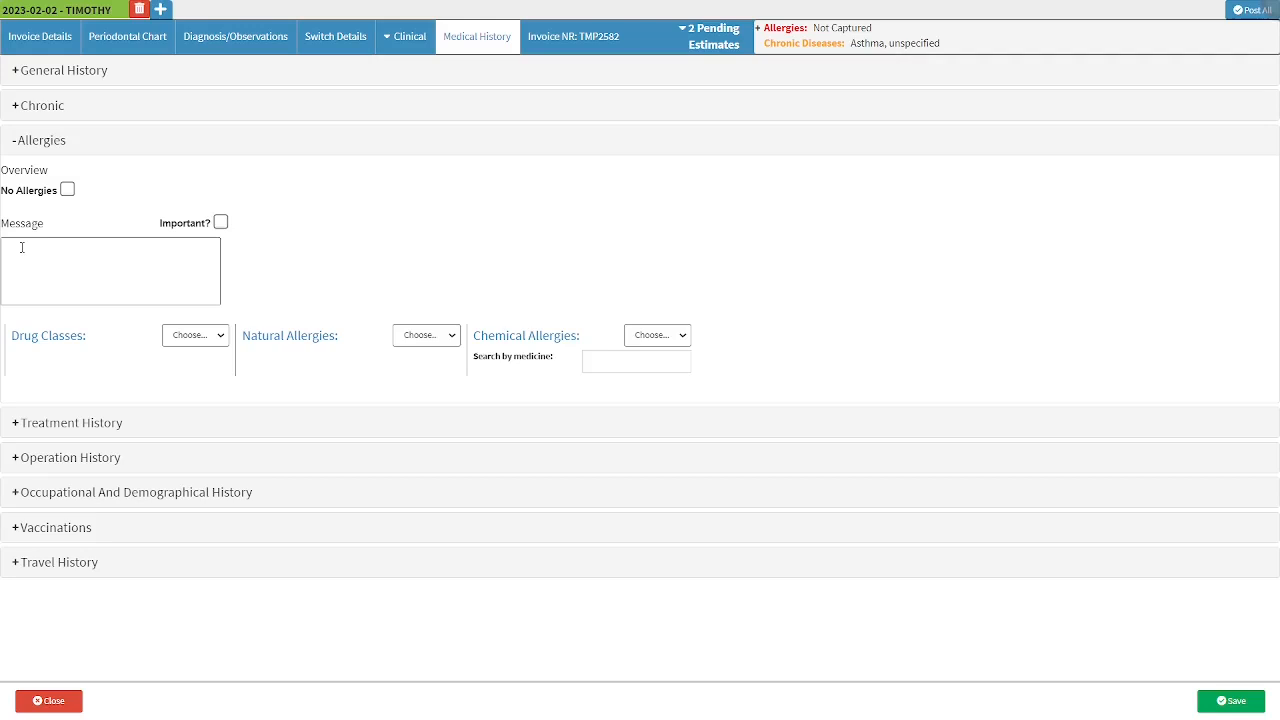
pyautogui.click(21, 247)
pyautogui.write('Severe')
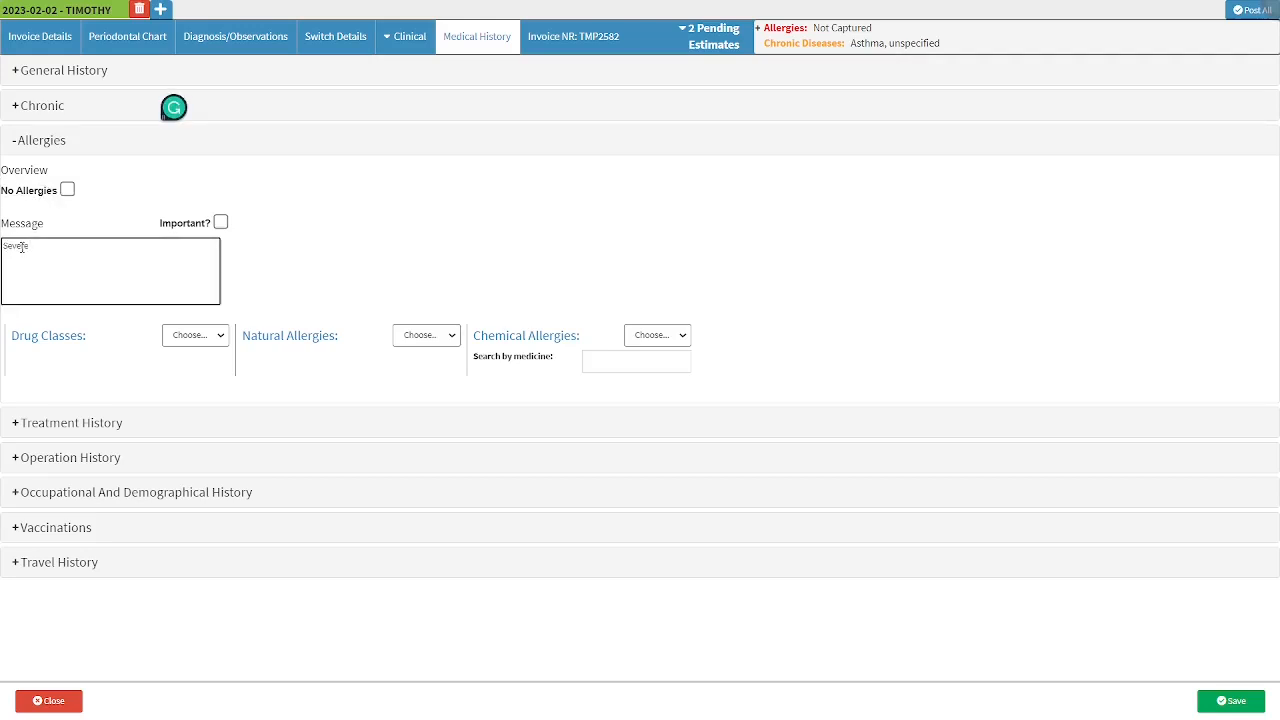
pyautogui.write(' Penicillin Allergy')
pyautogui.click(221, 222)
pyautogui.click(221, 222)
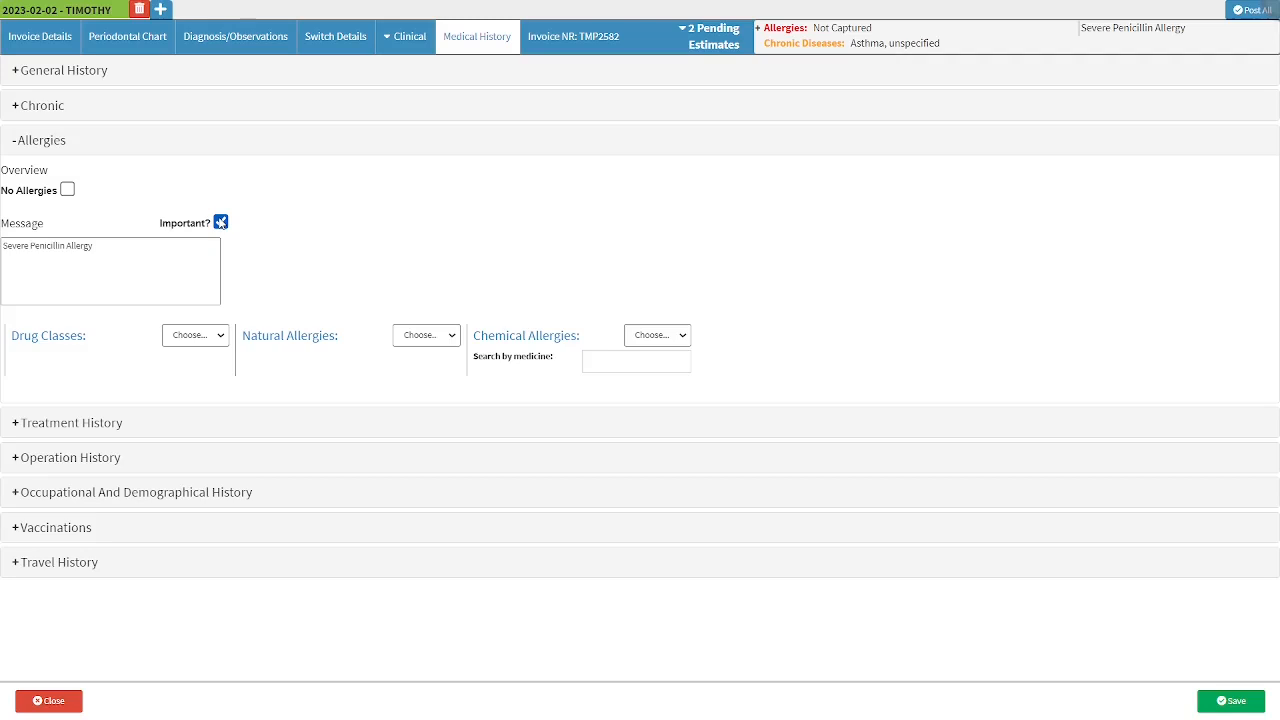
# Step: Add a Penicillins drug class allergy with the note "Amoxicillin" and remove the entry again
pyautogui.click(92, 325)
pyautogui.click(186, 338)
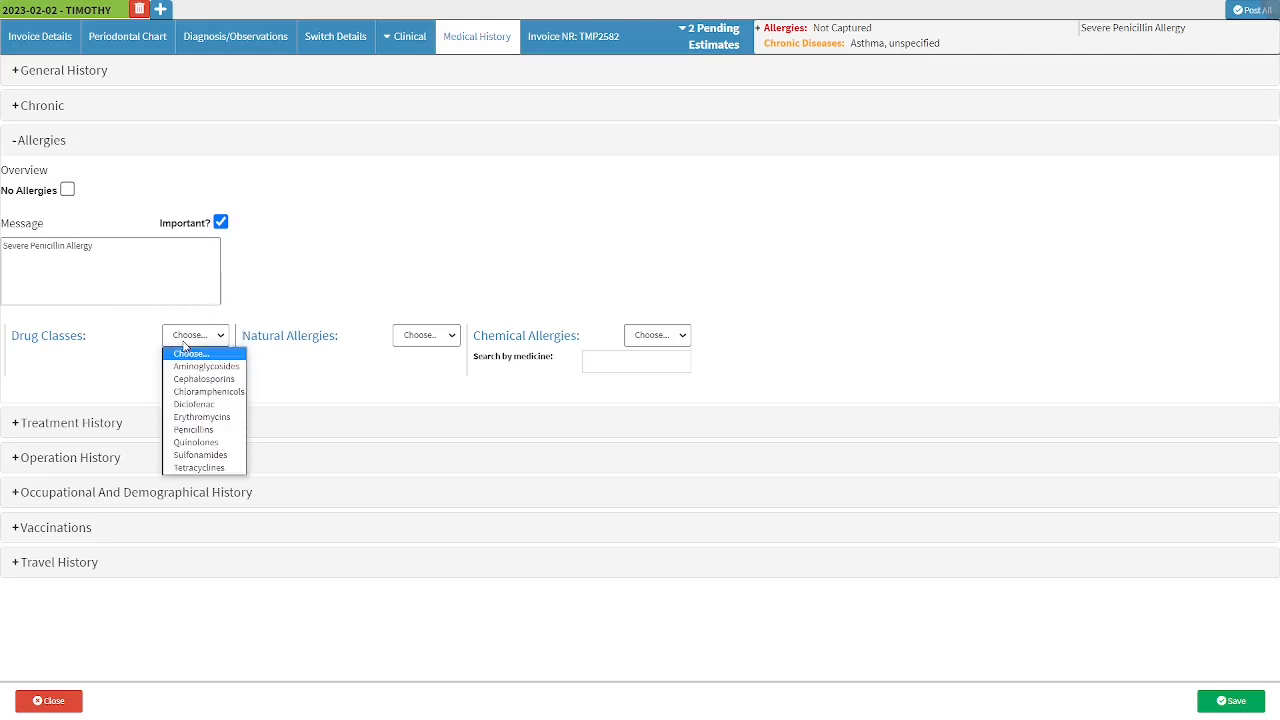
pyautogui.click(195, 430)
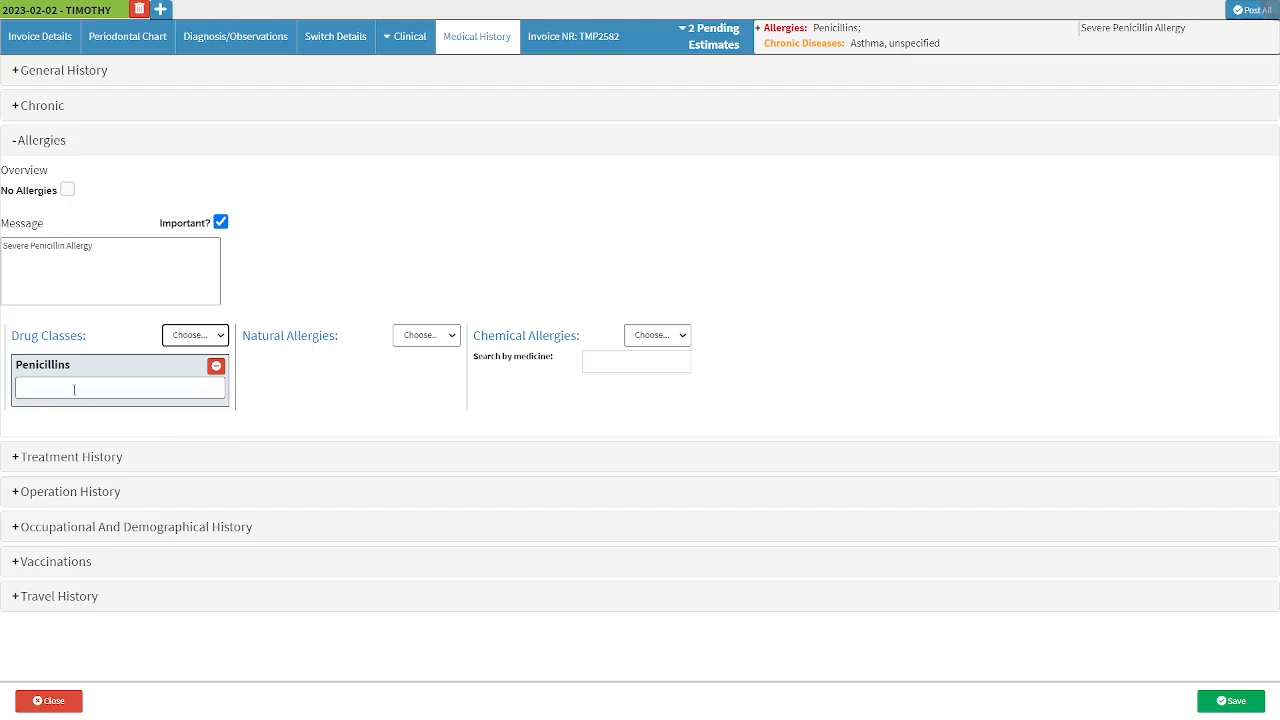
pyautogui.click(74, 390)
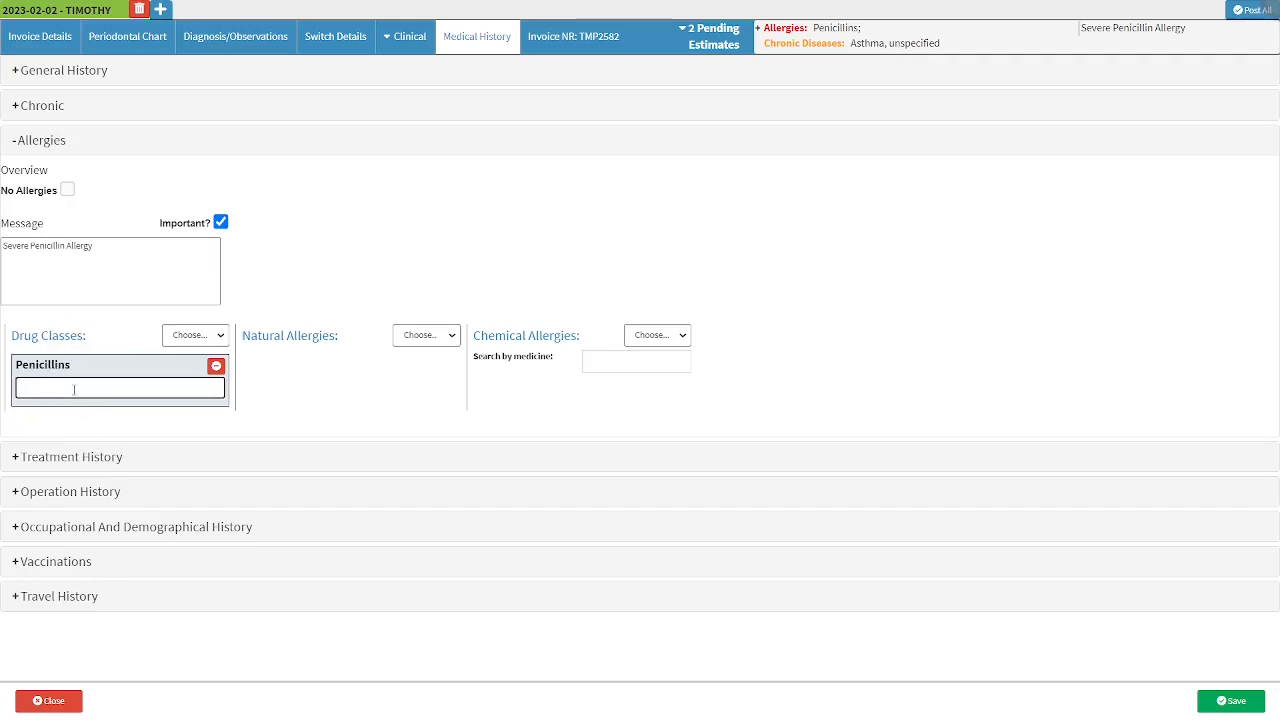
pyautogui.write('Amox')
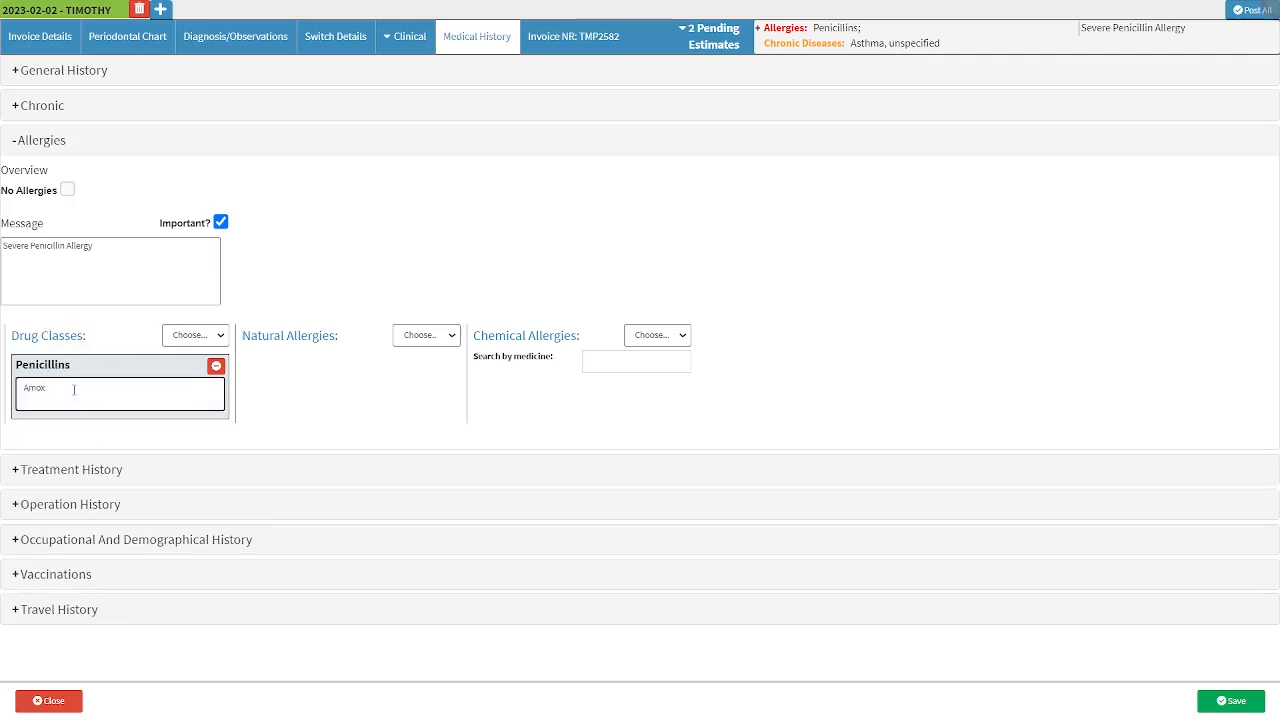
pyautogui.write('icillin')
pyautogui.click(214, 368)
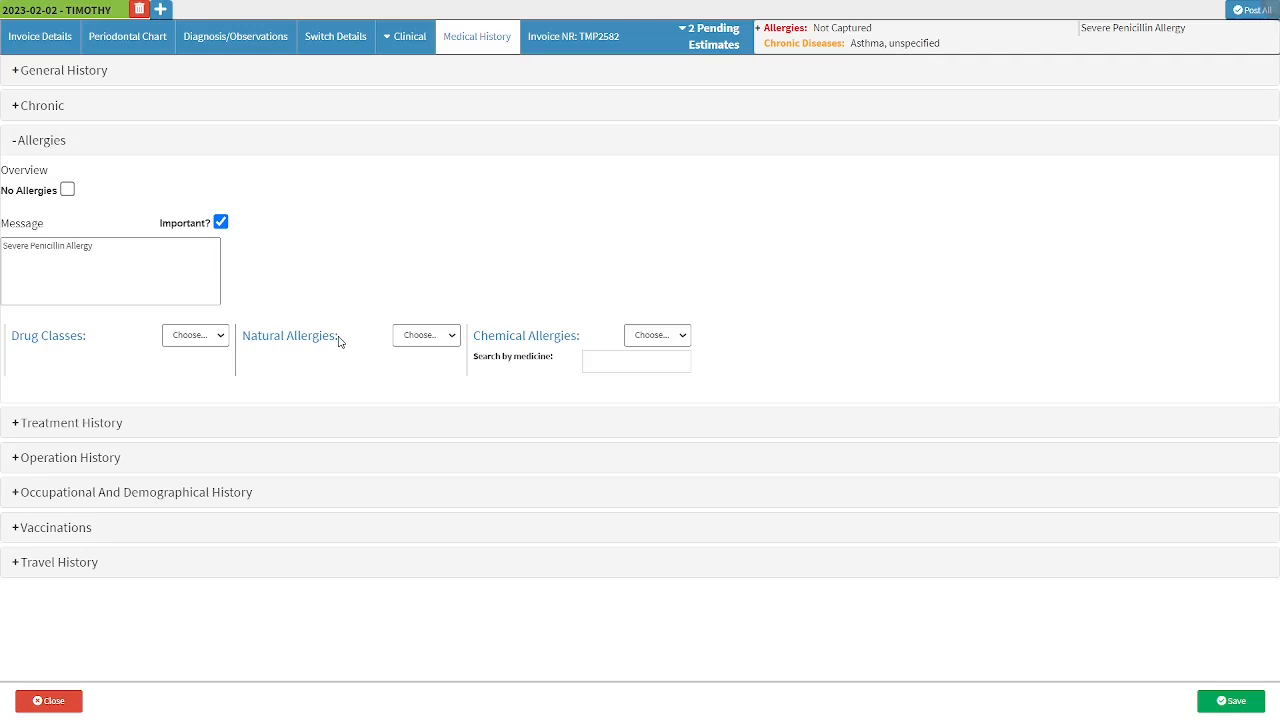
# Step: Add a Fish natural allergy with the note "Shellfish" and remove the entry again
pyautogui.click(405, 341)
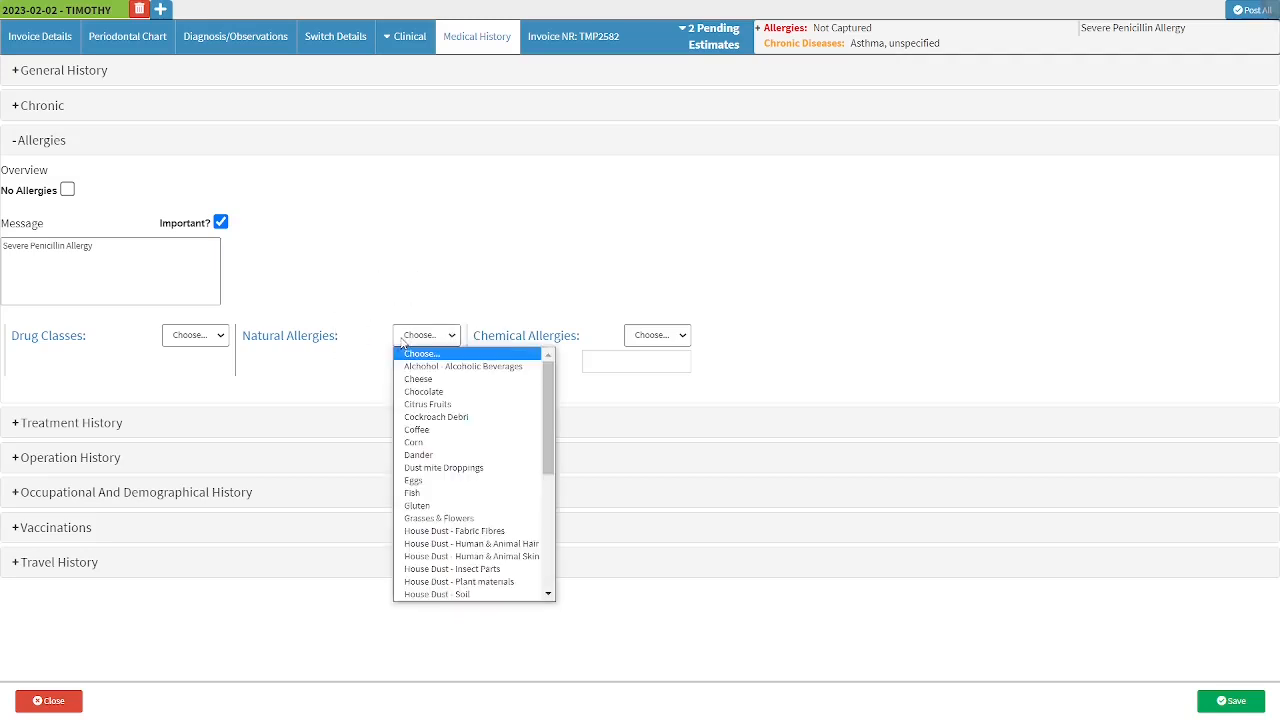
pyautogui.click(412, 493)
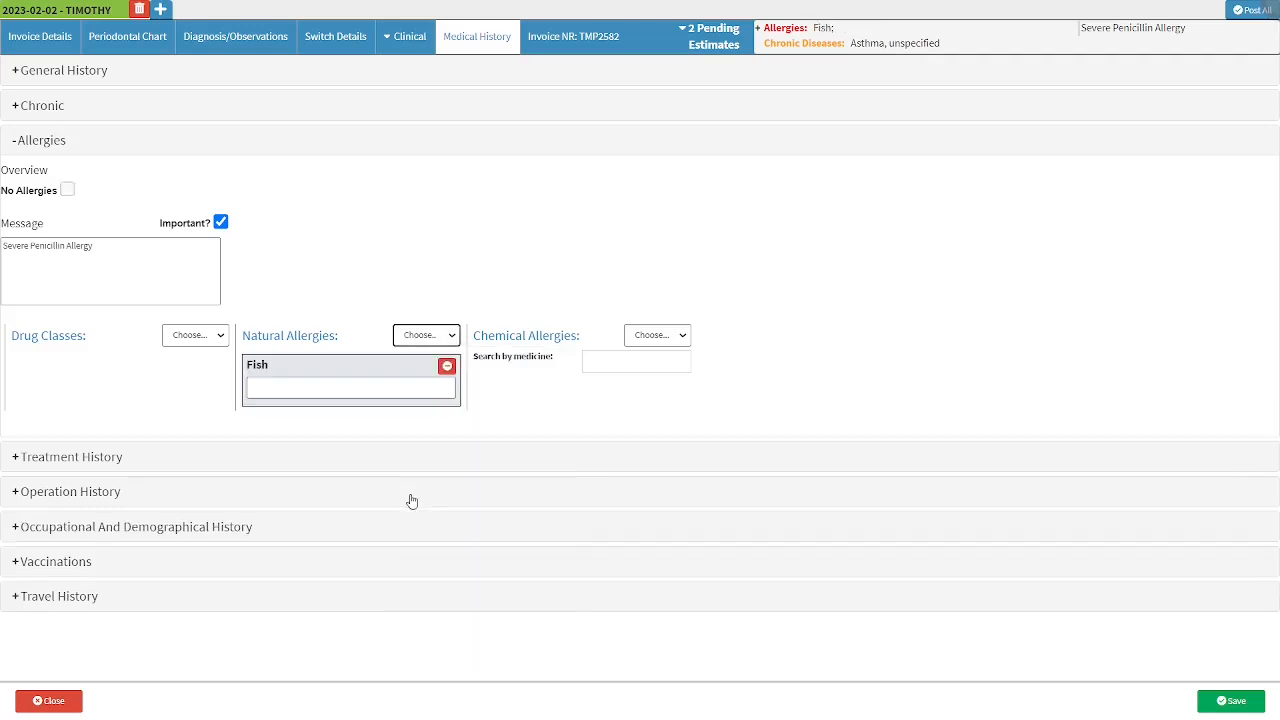
pyautogui.click(365, 387)
pyautogui.write('Shellfish')
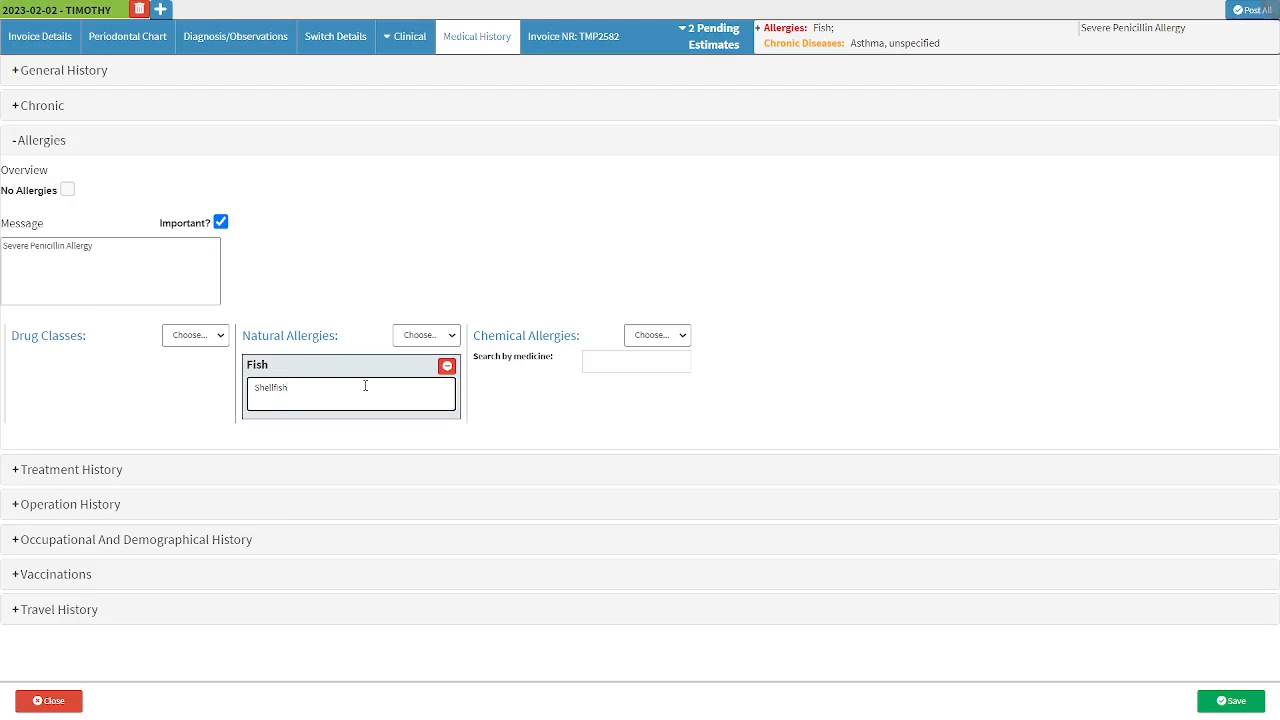
pyautogui.click(446, 368)
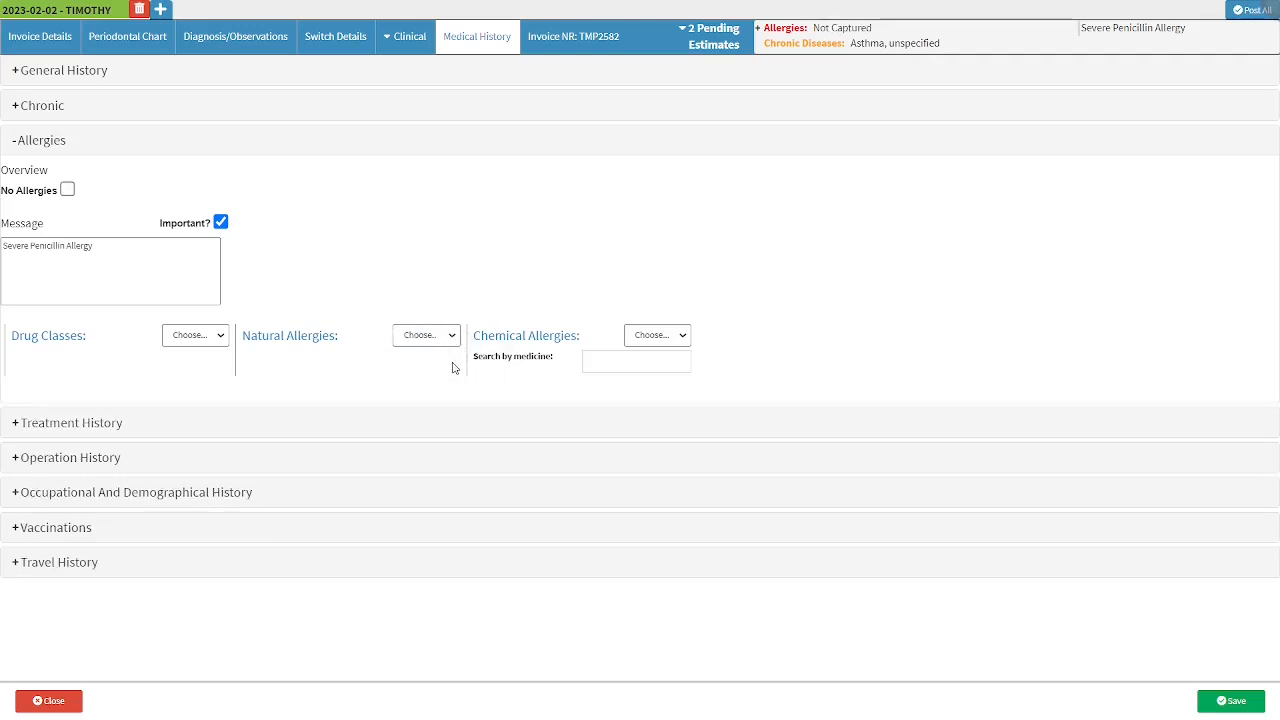
# Step: Add a 125I-IODINE chemical allergy with the note "Iodene Contrast" and remove the entry again
pyautogui.click(583, 337)
pyautogui.click(640, 338)
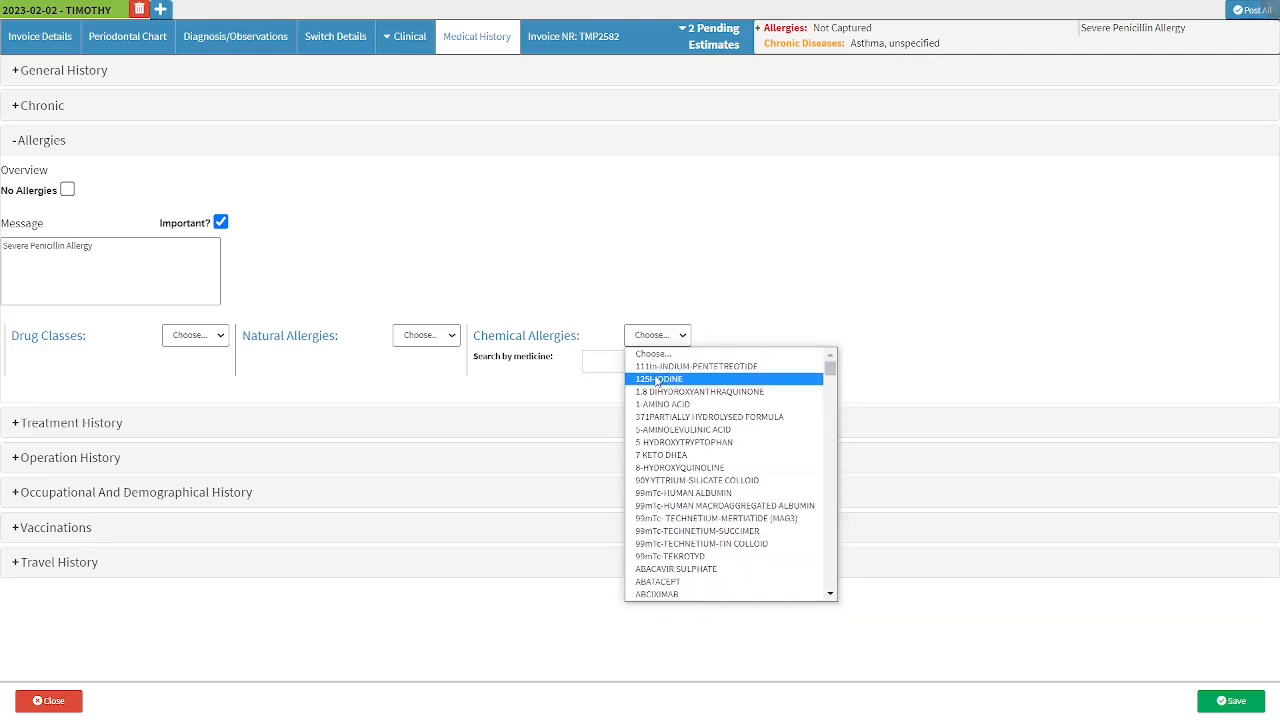
pyautogui.click(657, 379)
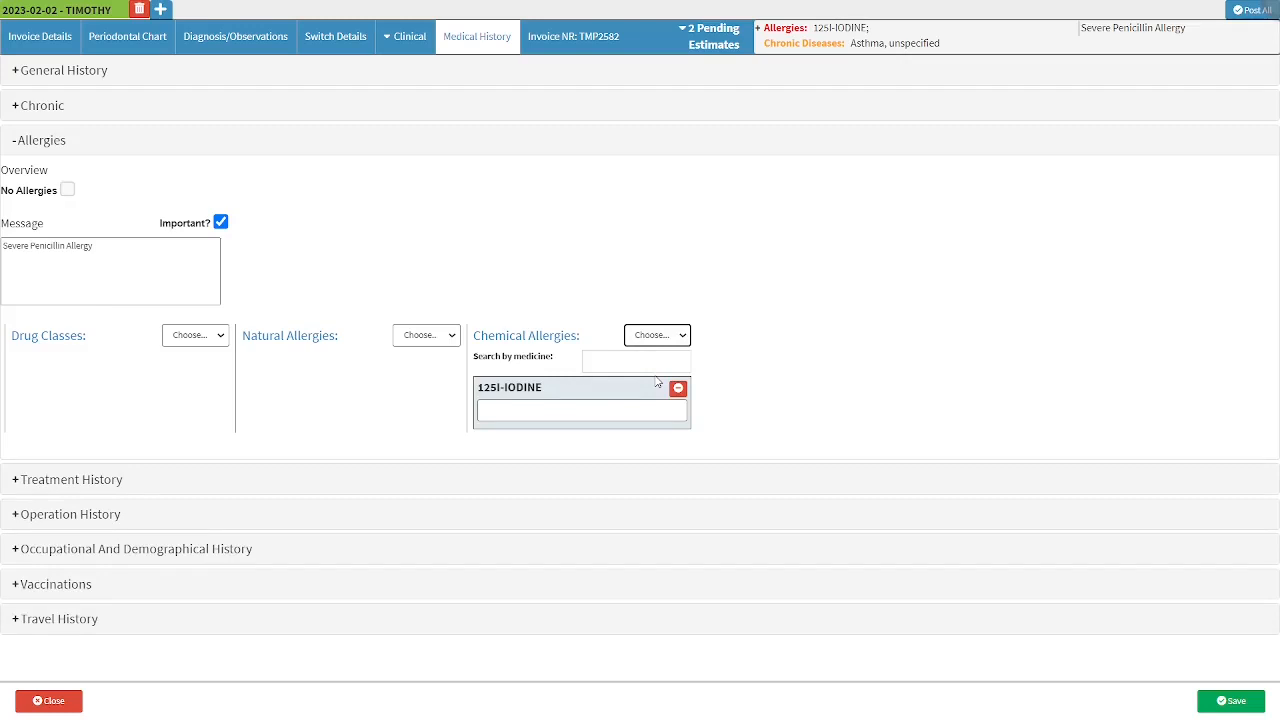
pyautogui.click(611, 412)
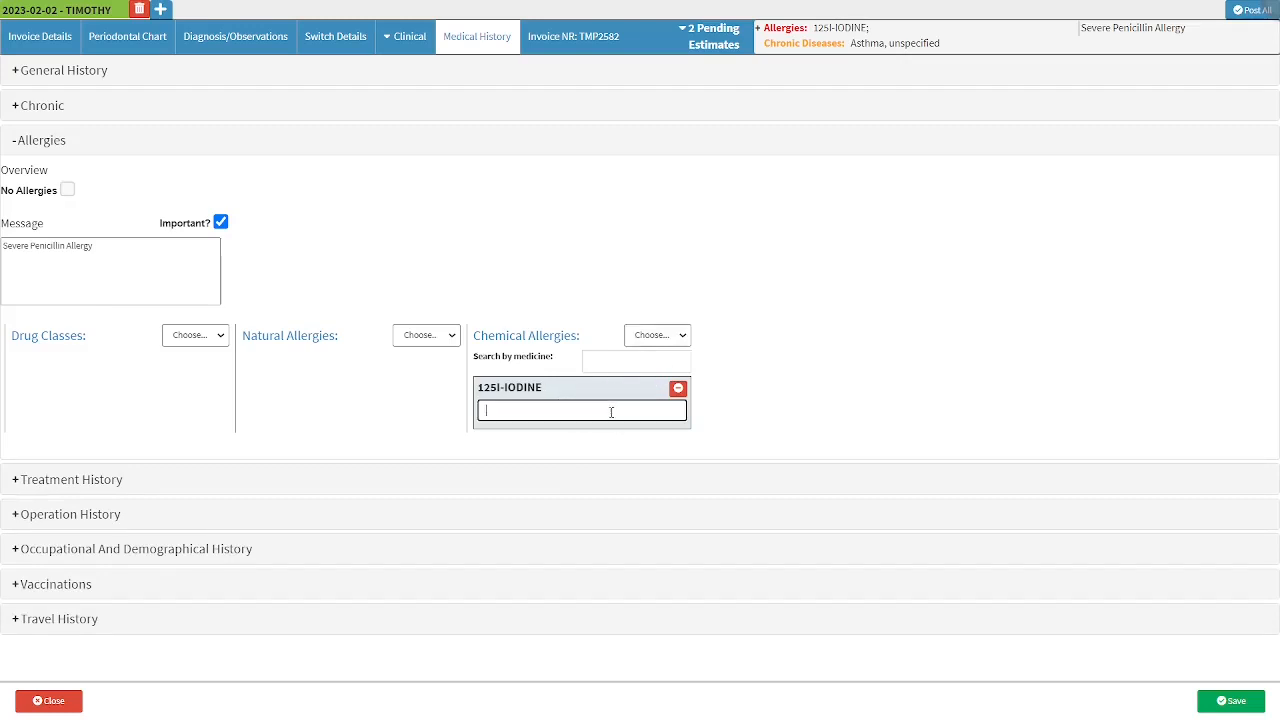
pyautogui.write('Iode')
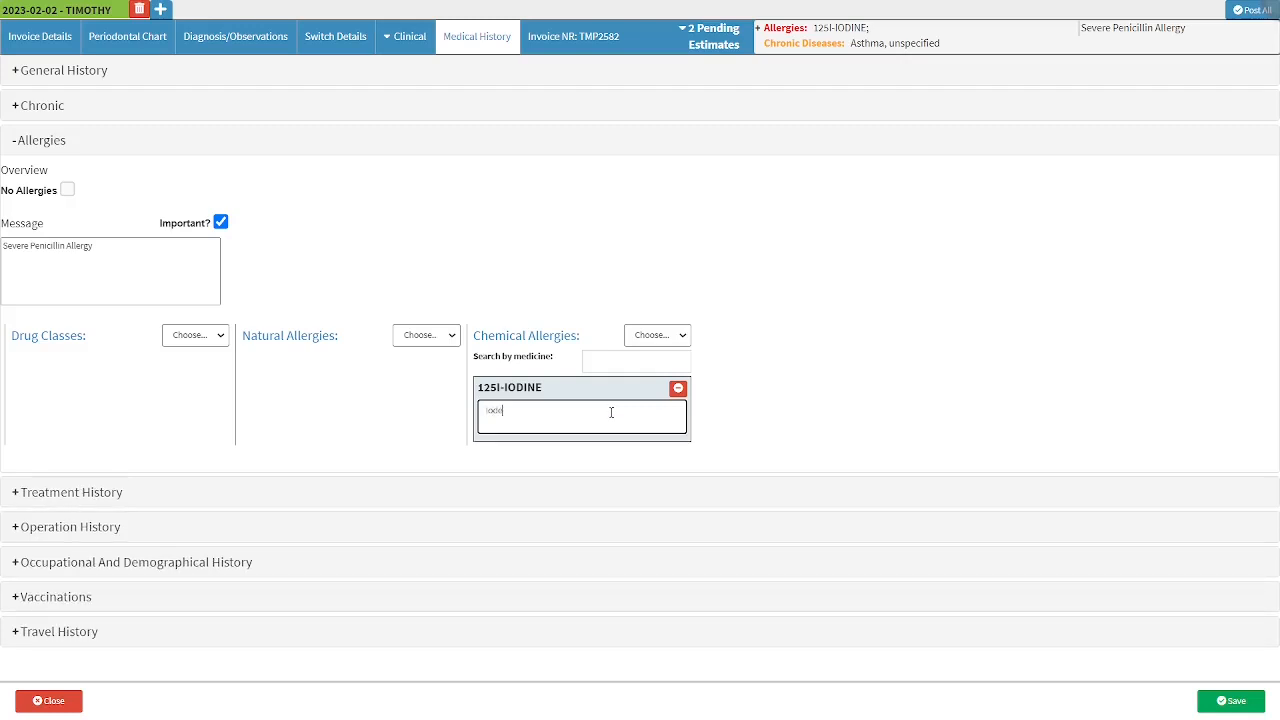
pyautogui.write('ne Contrast')
pyautogui.click(678, 390)
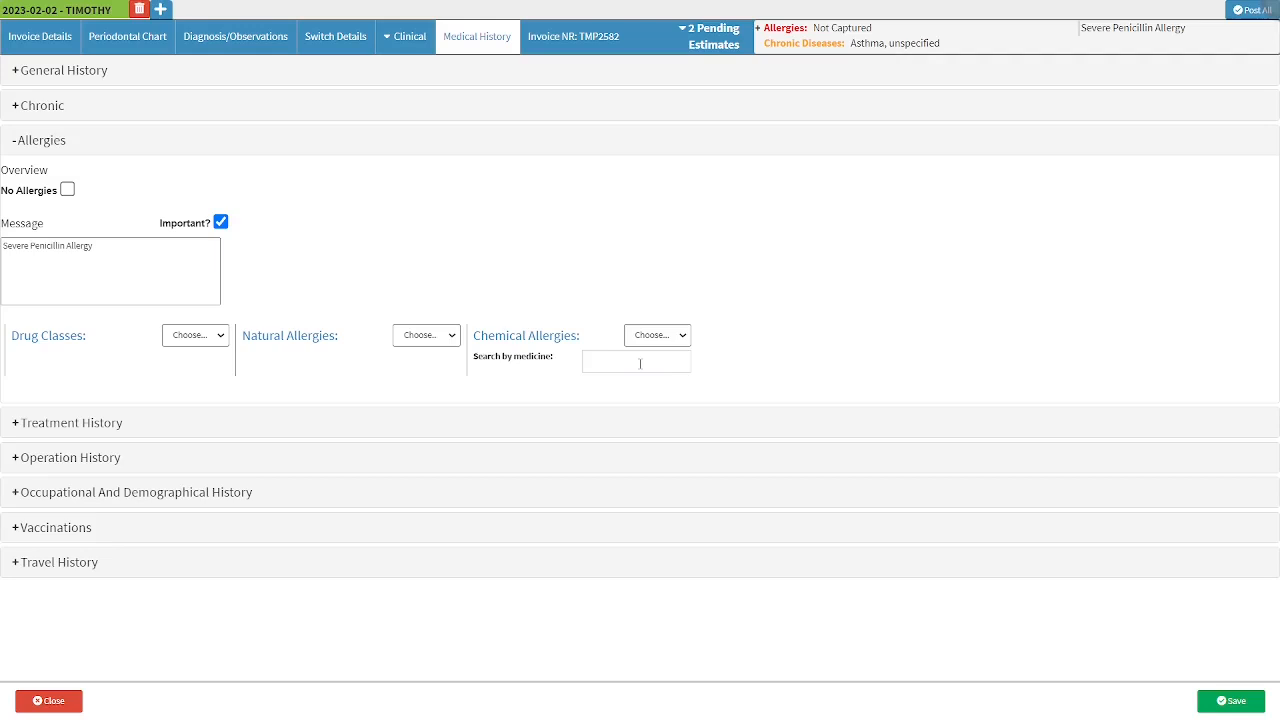
# Step: Search the chemical allergies by medicine for "Pan" and add the allergy for BUSCOPAN TAB 10 MG
pyautogui.click(640, 364)
pyautogui.write('P')
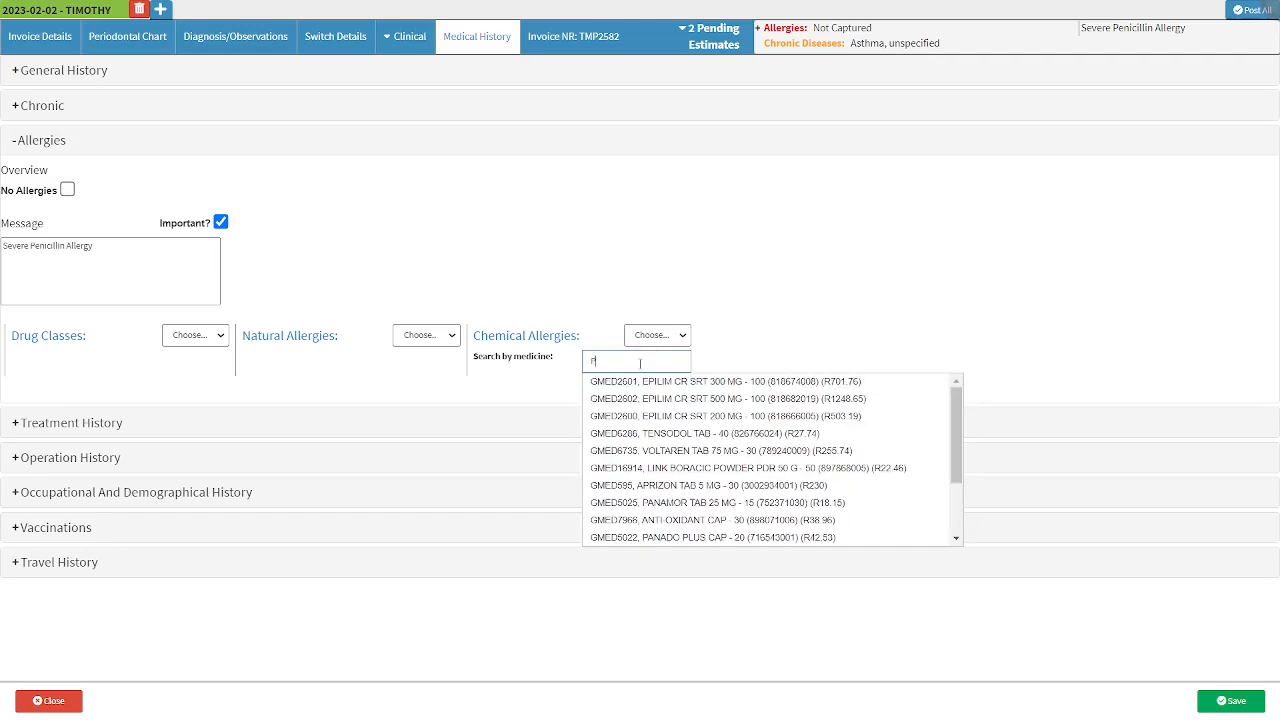
pyautogui.write('an')
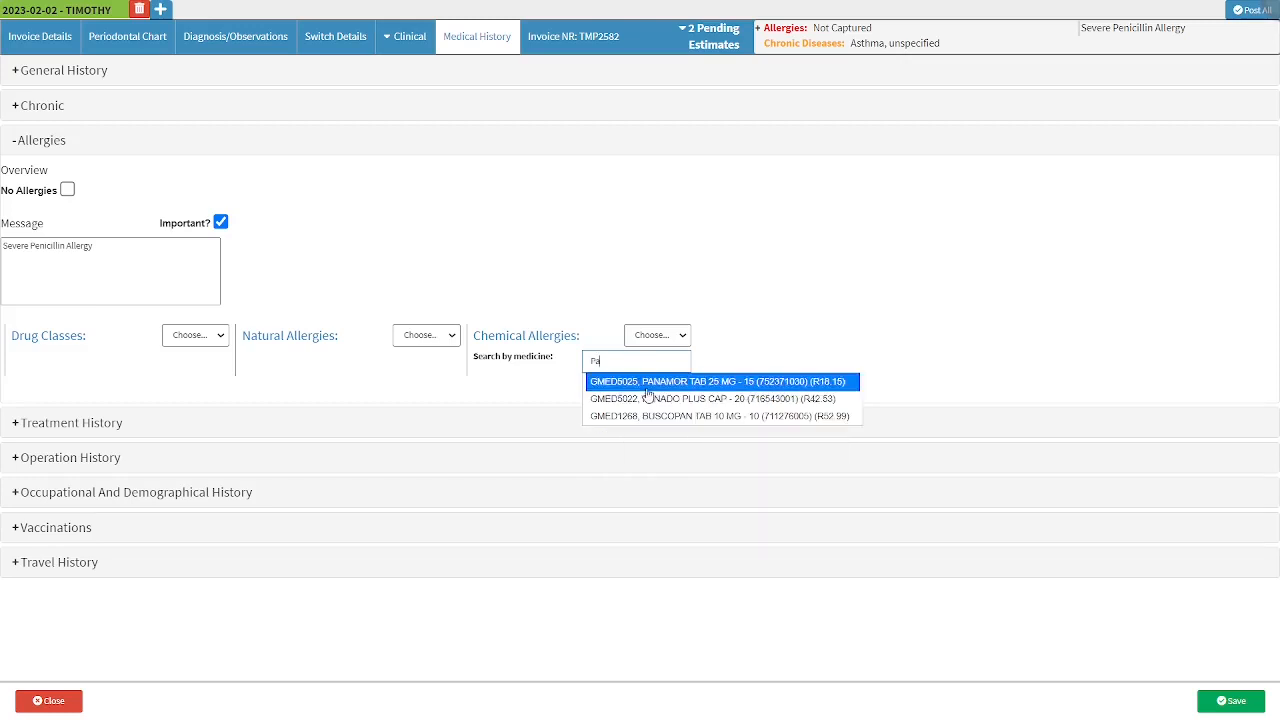
pyautogui.click(700, 411)
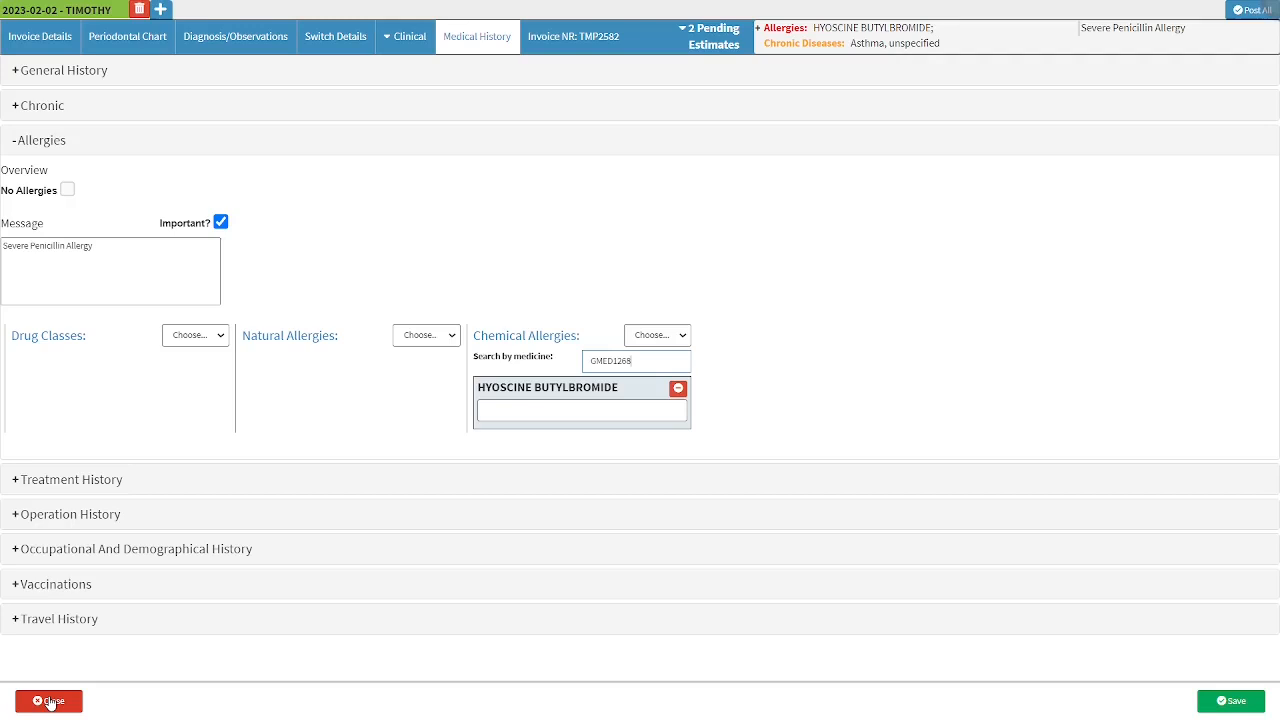
# Step: Try to close the record, cancel exiting with unsaved changes, and save the medical history
pyautogui.click(49, 702)
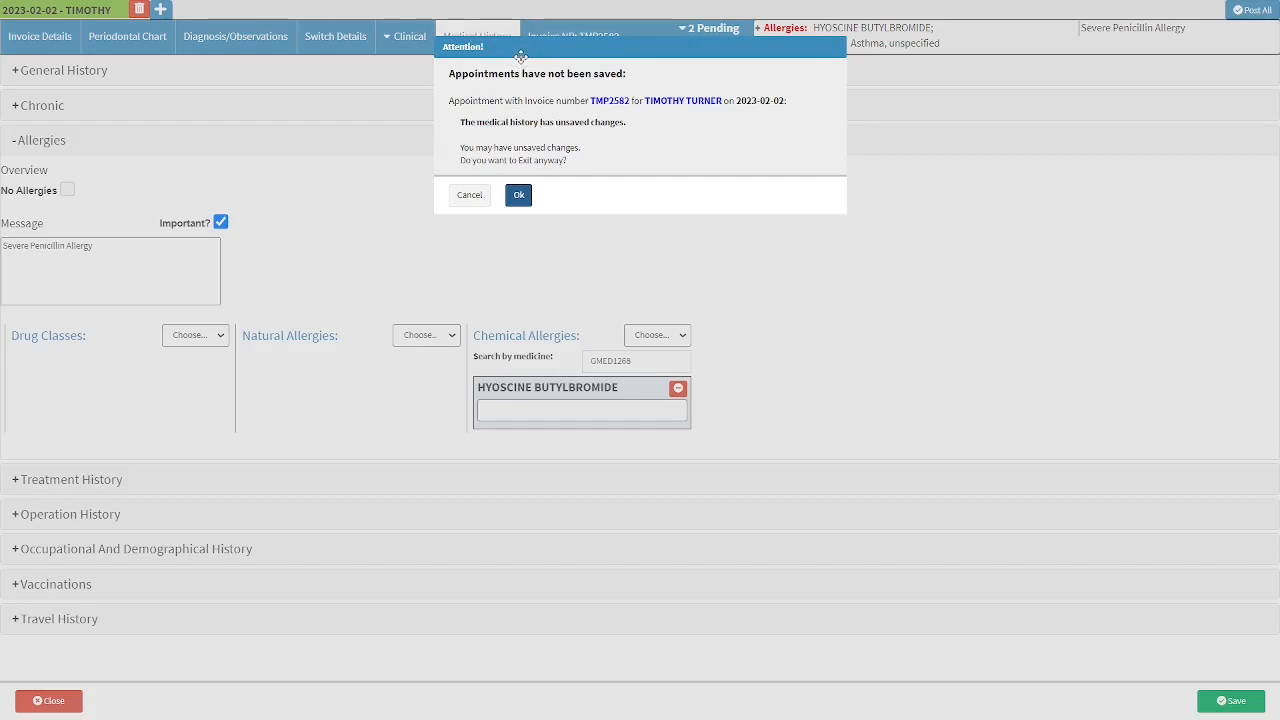
pyautogui.click(467, 197)
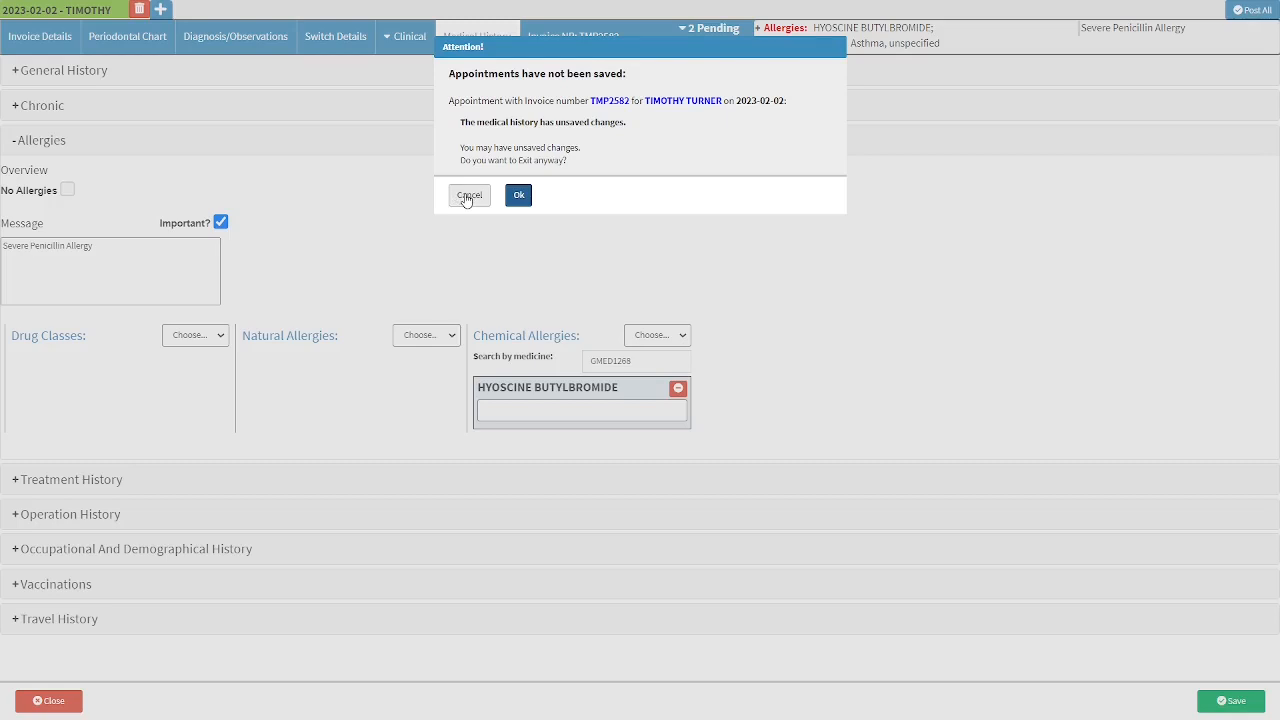
pyautogui.click(518, 196)
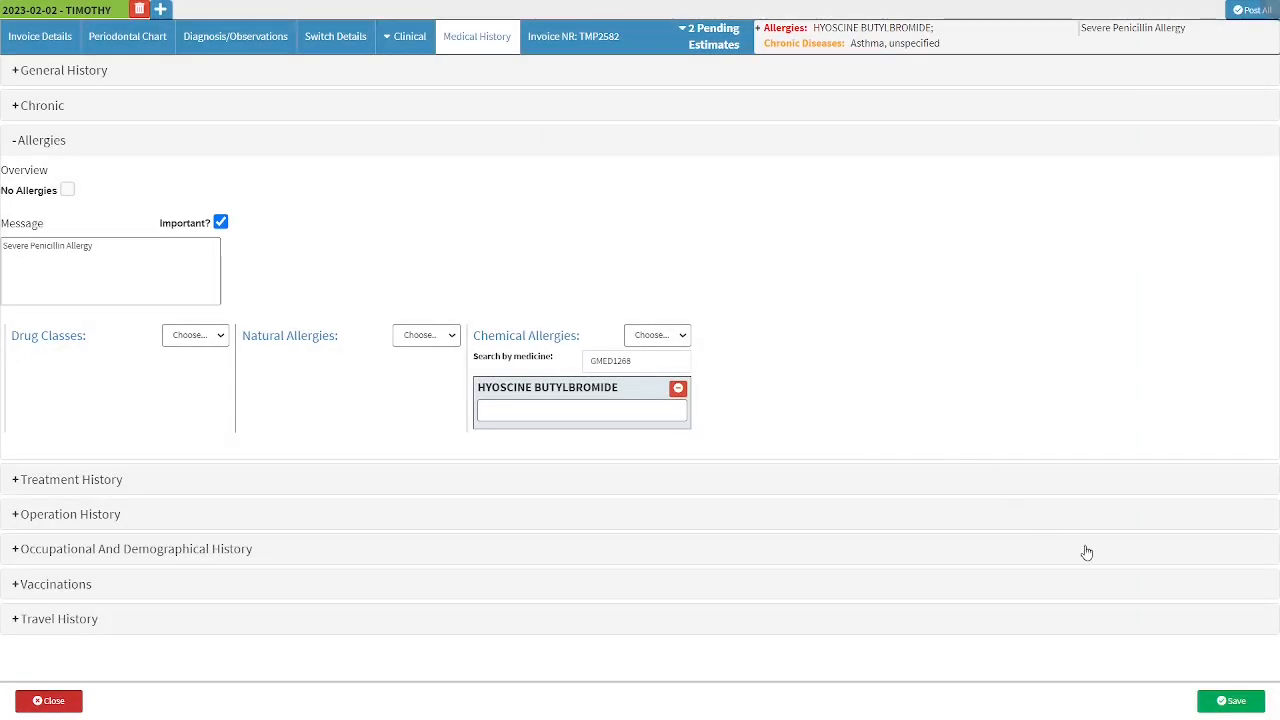
pyautogui.click(1201, 701)
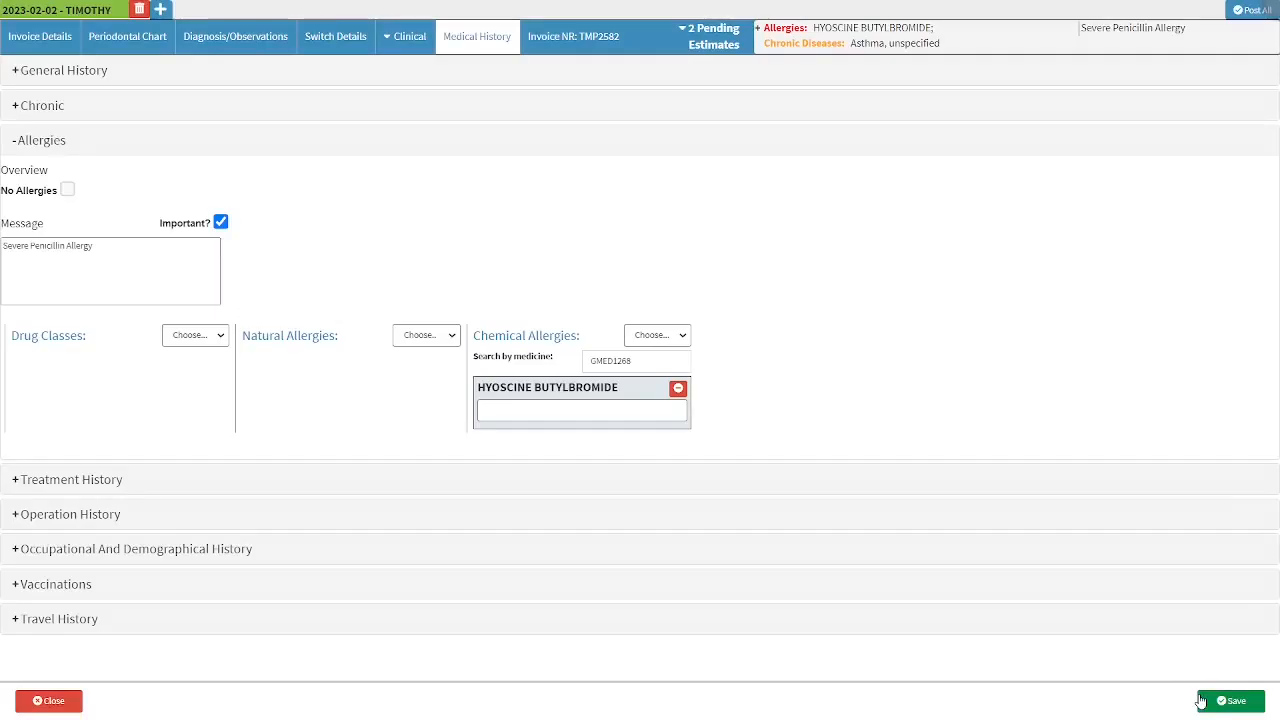